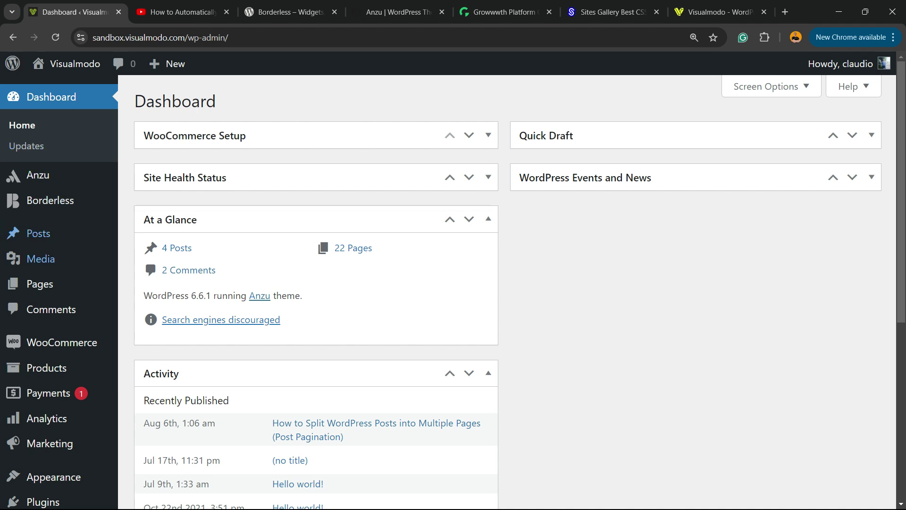
# From the All Pages list in the WordPress admin, start a new blank page.
pyautogui.moveTo(39, 234)
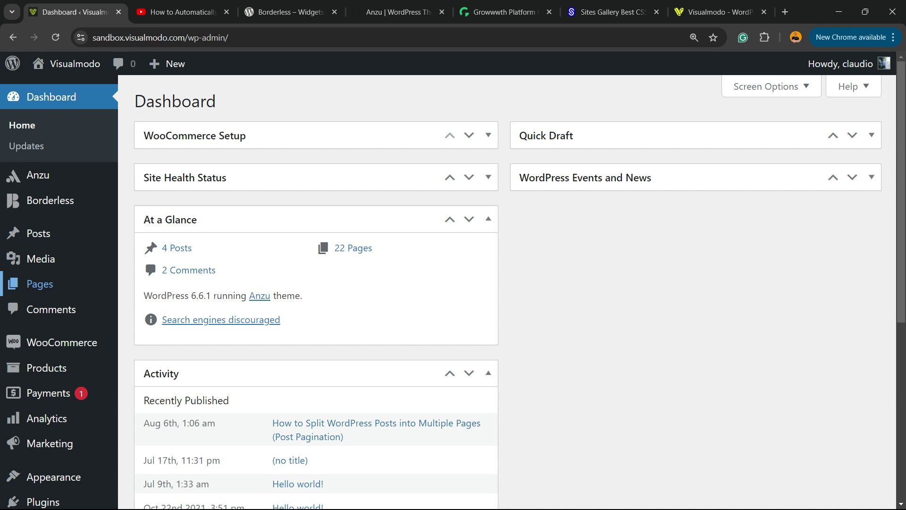
pyautogui.moveTo(40, 284)
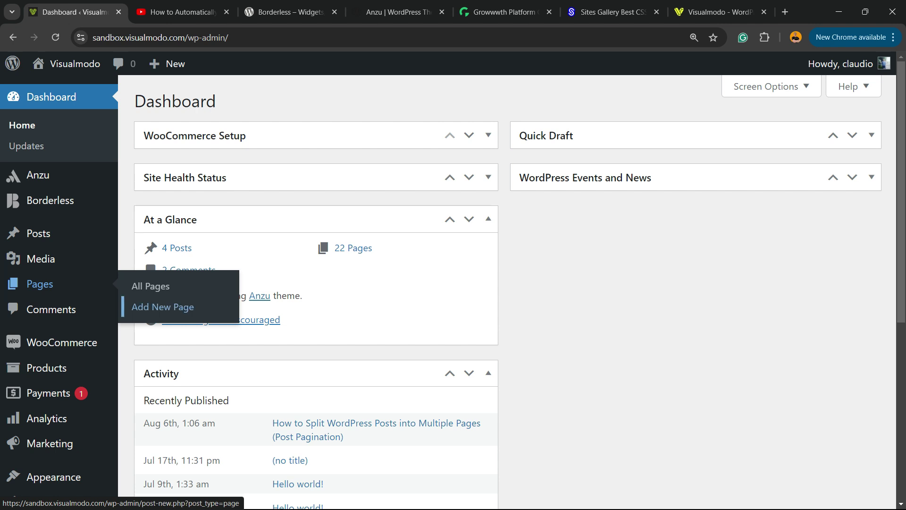
pyautogui.click(150, 287)
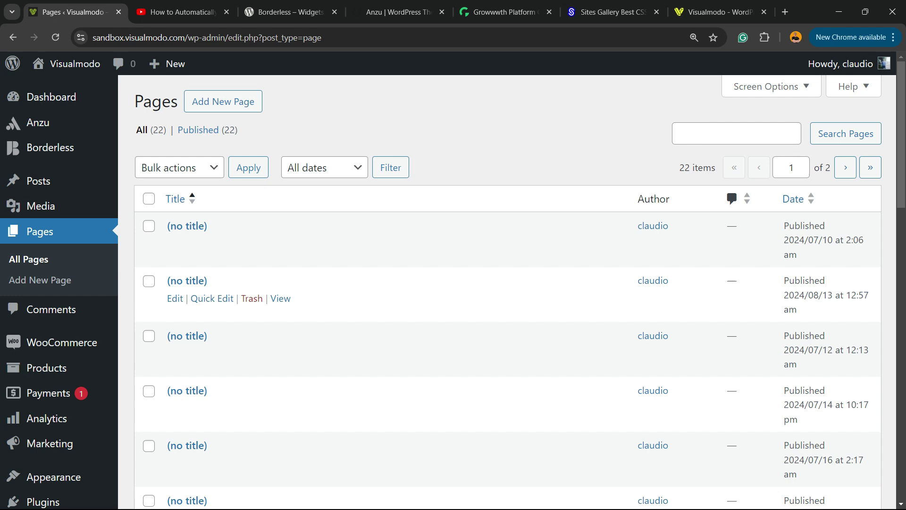
pyautogui.scroll(-8, 507, 293)
pyautogui.scroll(8, 508, 292)
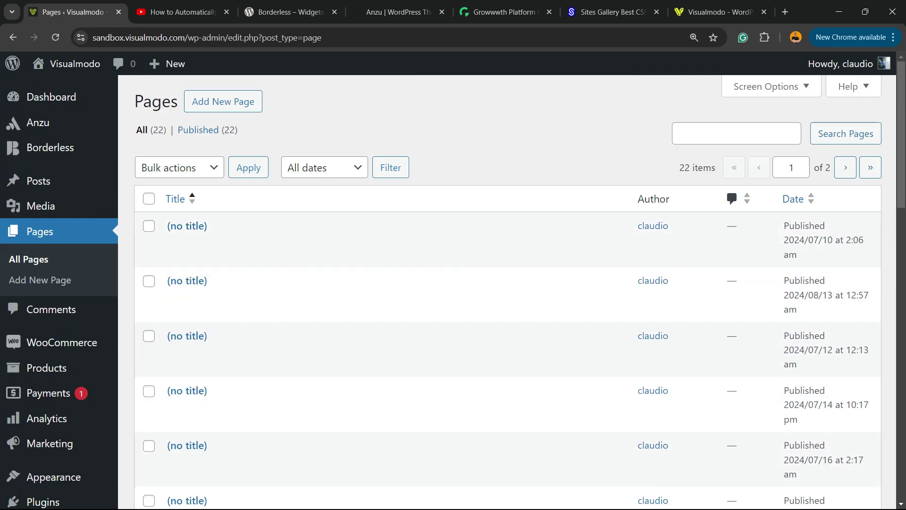
pyautogui.click(223, 101)
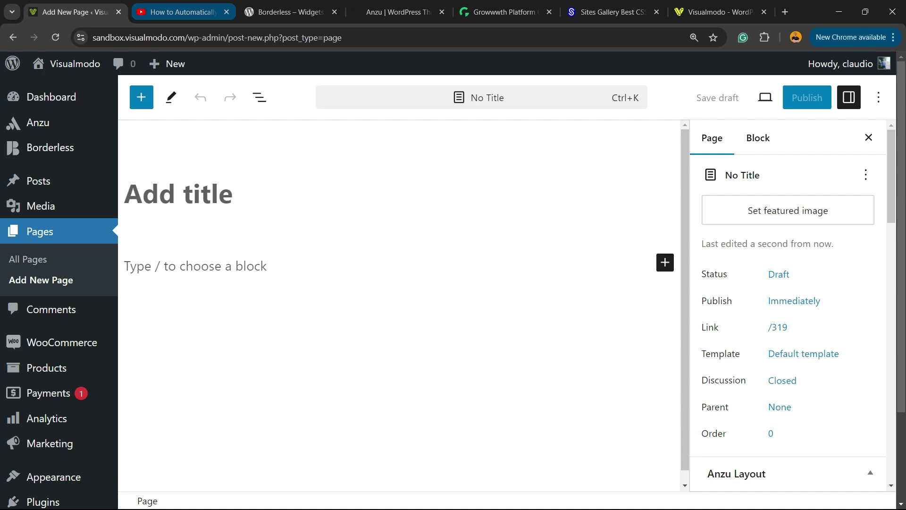
# Switch to the YouTube tab with the WordPress watermark tutorial video.
pyautogui.hotkey('ctrl', 'Tab')
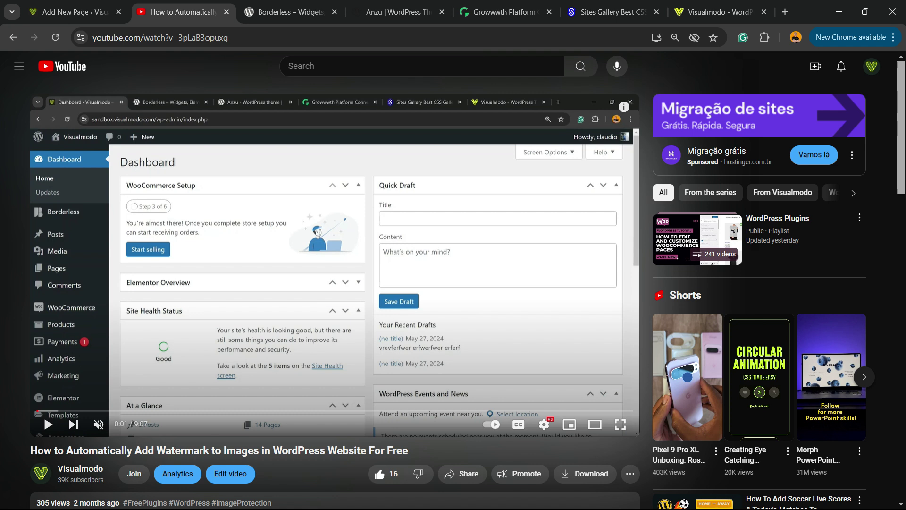
# Copy the watermark video's full iframe embed code and go back to the new page.
pyautogui.click(462, 473)
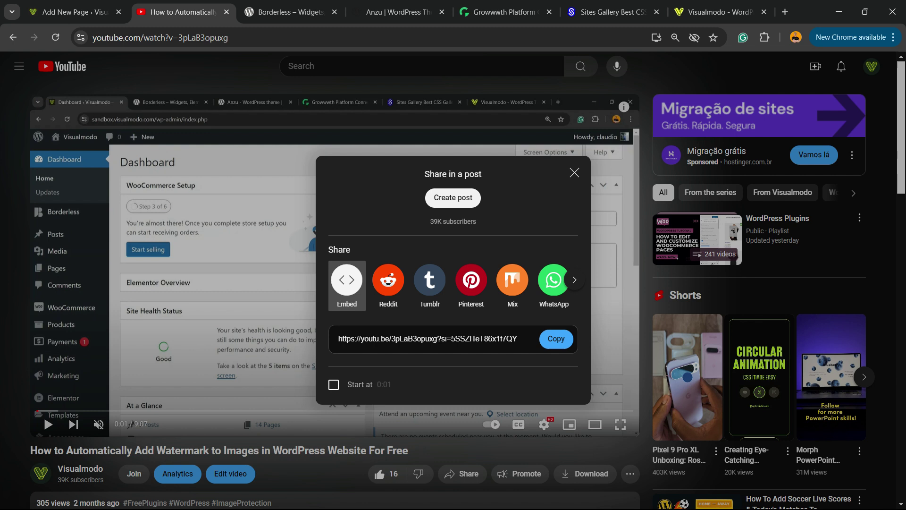
pyautogui.click(347, 281)
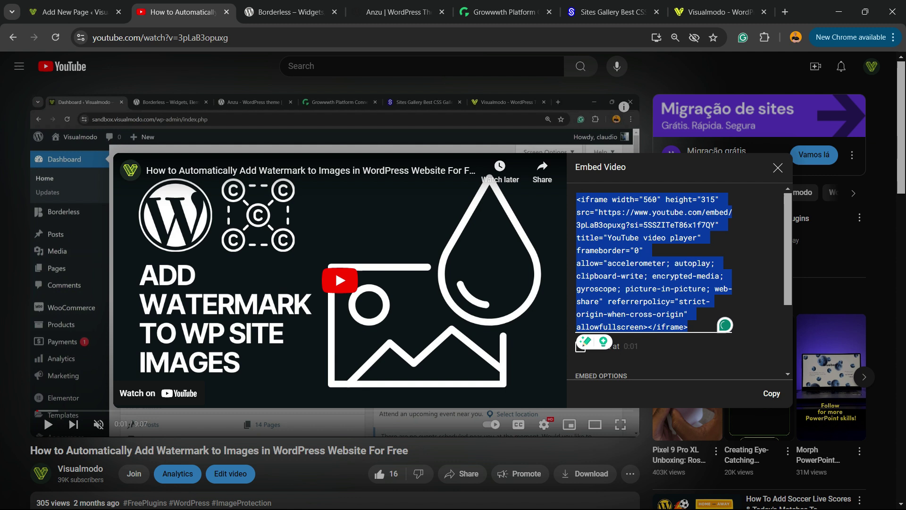
pyautogui.moveTo(580, 199); pyautogui.dragTo(607, 199)
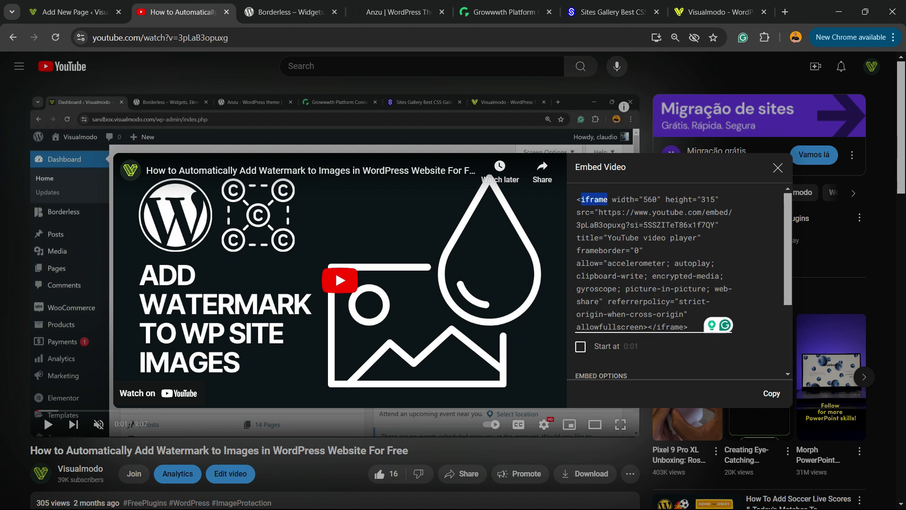
pyautogui.hotkey('ctrl', 'a')
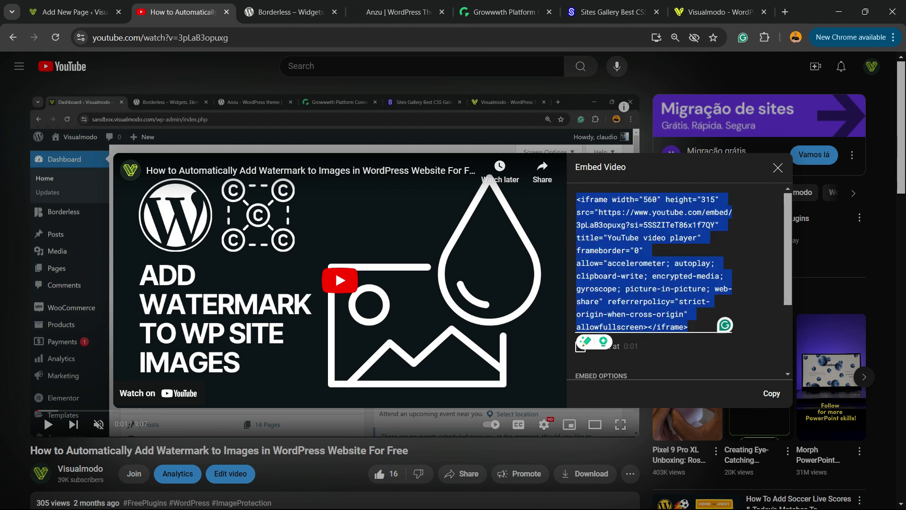
pyautogui.click(772, 393)
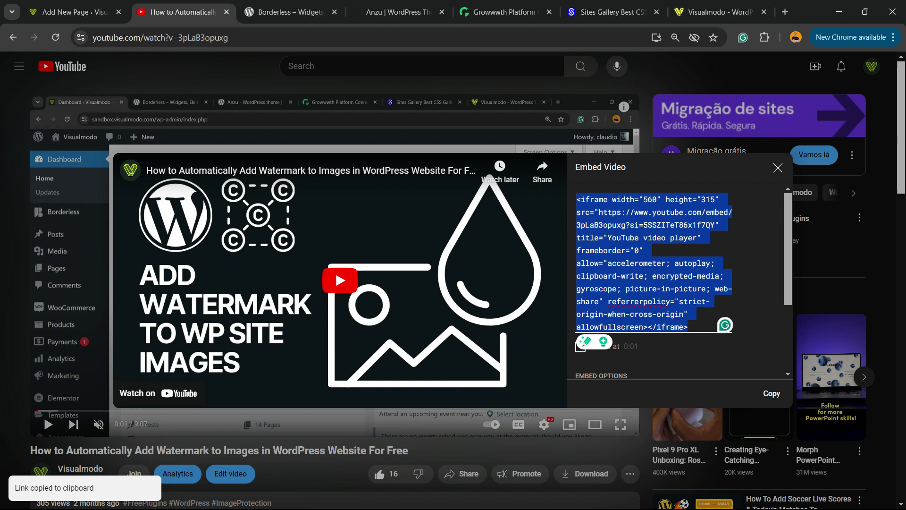
pyautogui.hotkey('ctrl', '1')
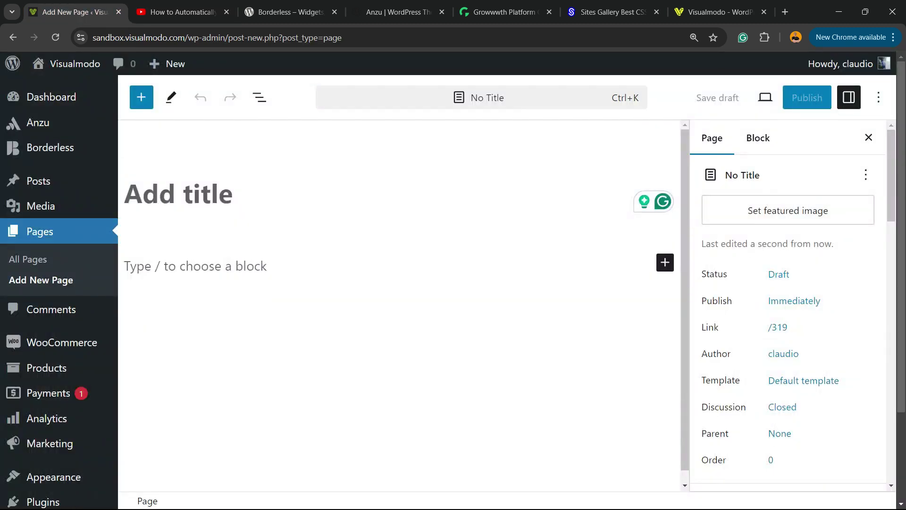
# Add a Custom HTML block with the pasted YouTube iframe code and preview it as video.
pyautogui.click(665, 263)
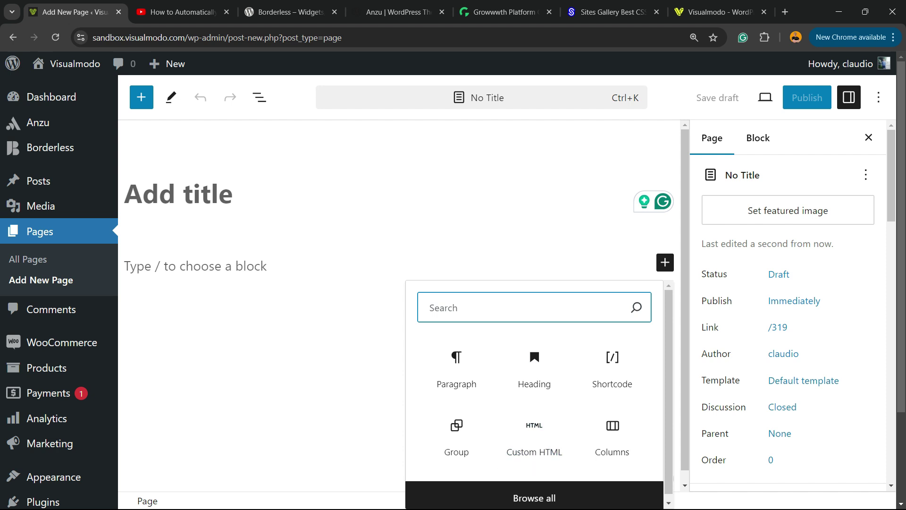
pyautogui.click(536, 428)
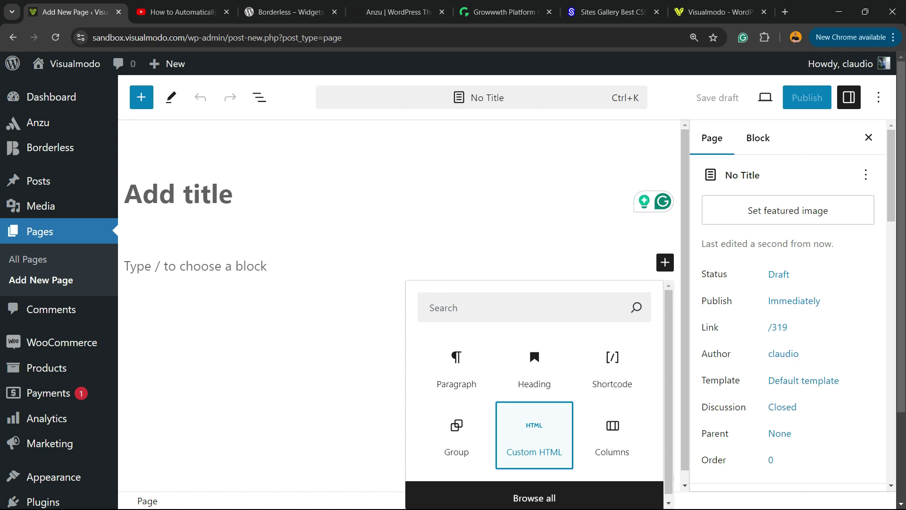
pyautogui.hotkey('ctrl', 'v')
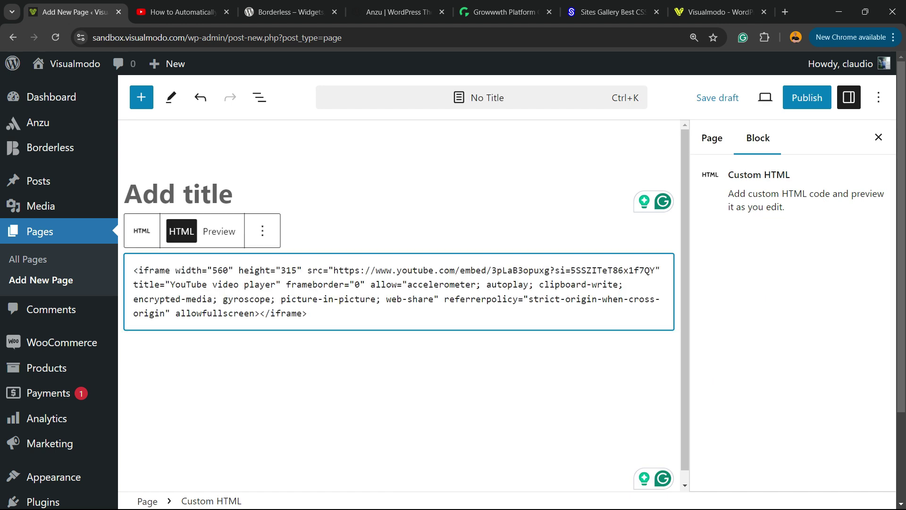
pyautogui.click(219, 231)
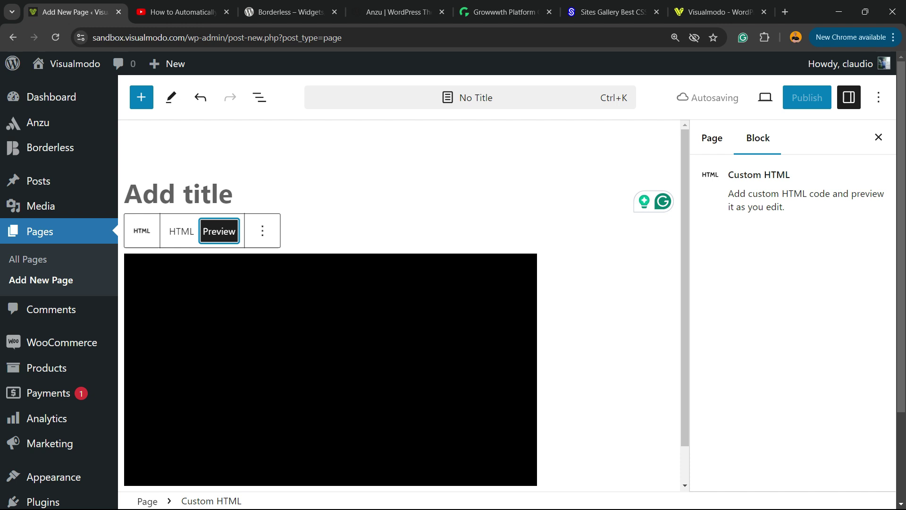
pyautogui.scroll(-1, 330, 306)
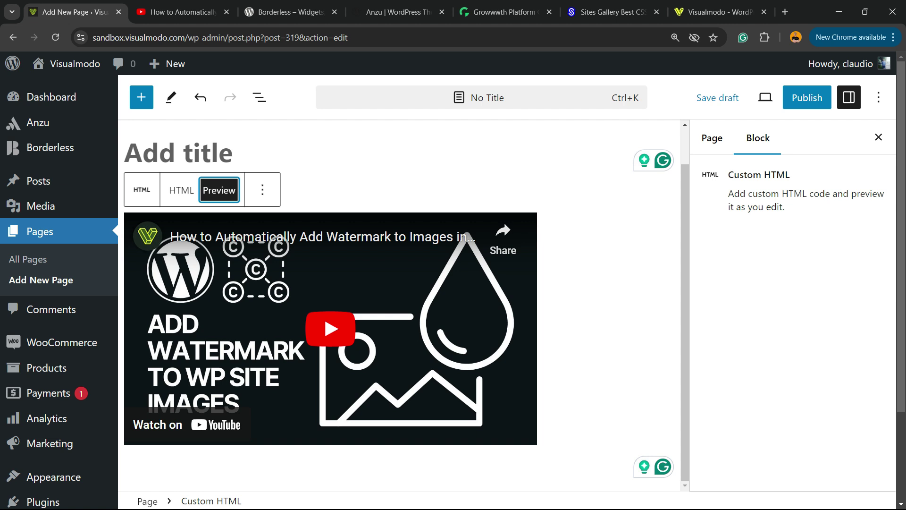
pyautogui.scroll(1, 330, 307)
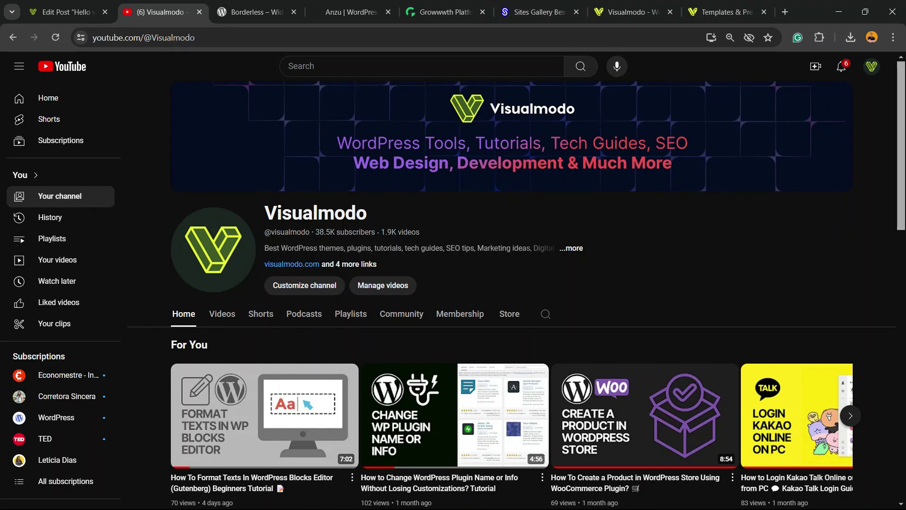
pyautogui.click(250, 12)
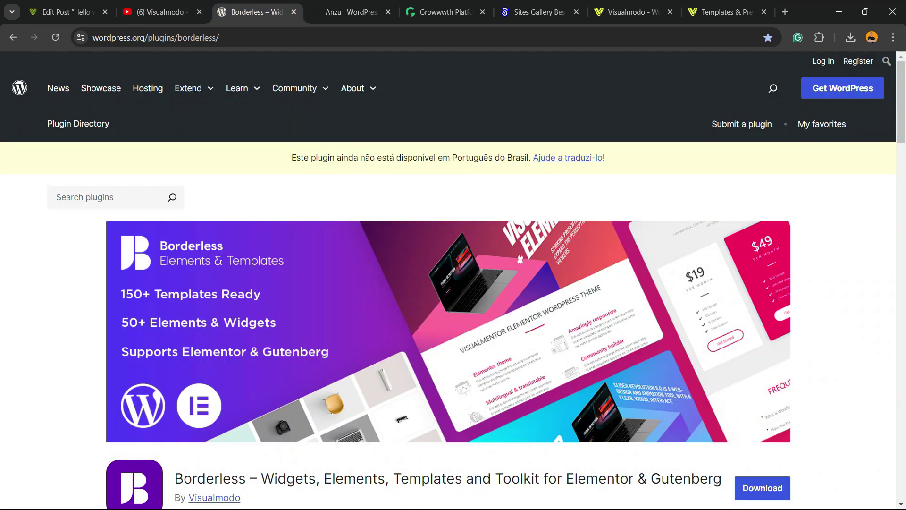
pyautogui.scroll(-3, 453, 283)
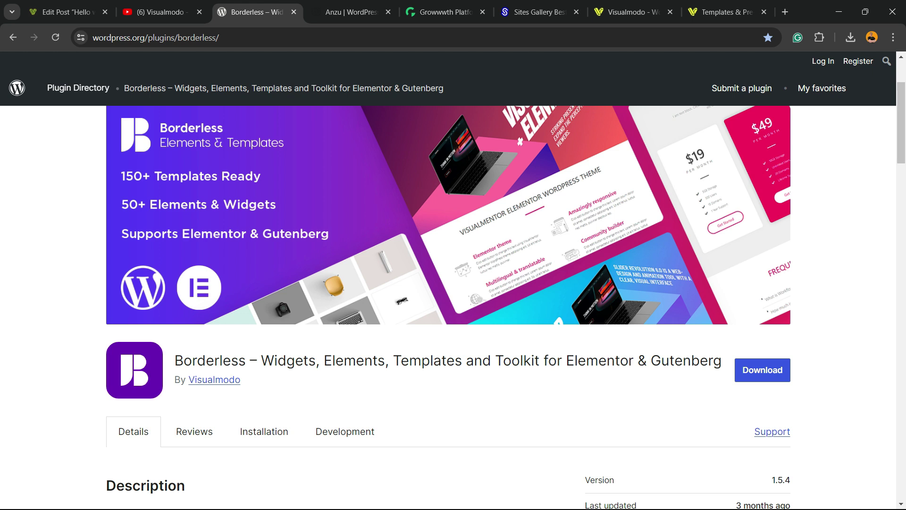
pyautogui.scroll(3, 453, 284)
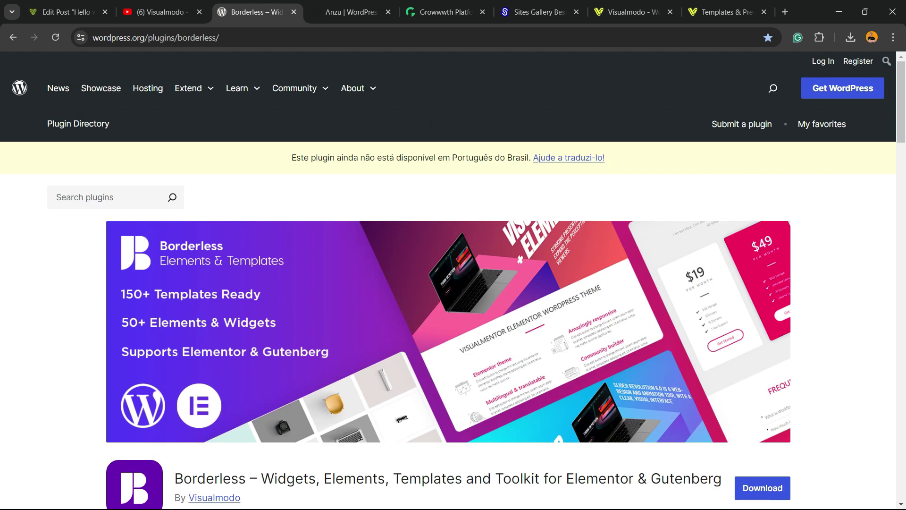
pyautogui.scroll(-3, 453, 283)
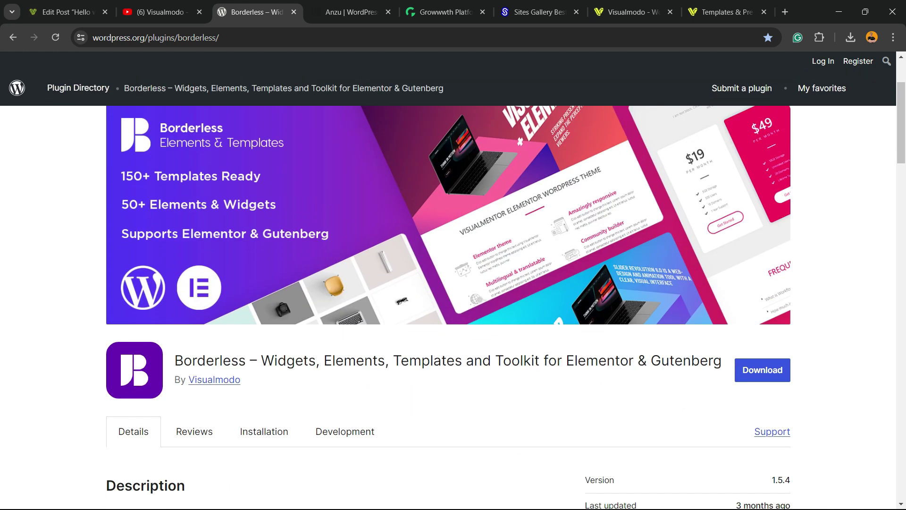
# Switch to the WordPress.org Anzu theme page and scroll to its top.
pyautogui.hotkey('ctrl', 'Tab')
pyautogui.scroll(10, 453, 283)
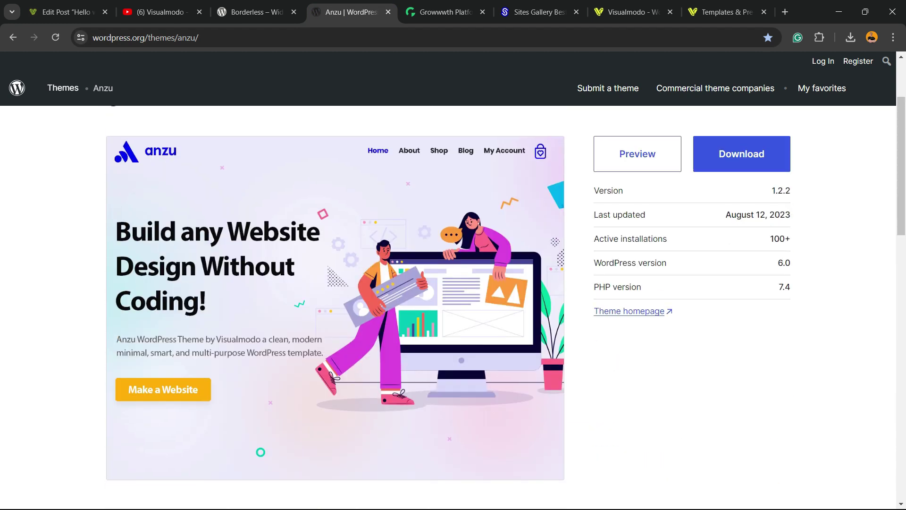
pyautogui.scroll(3, 453, 283)
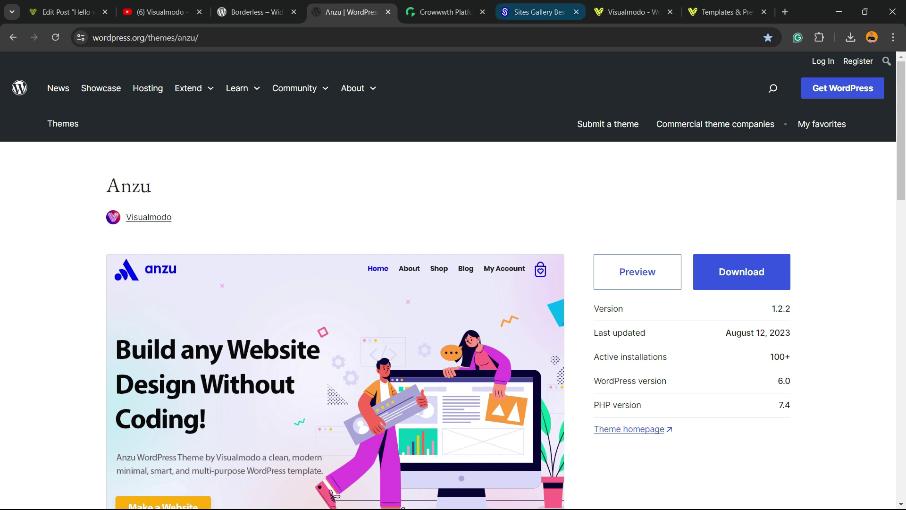
# Browse the Growwwth guest-post website listings and their prices.
pyautogui.click(442, 12)
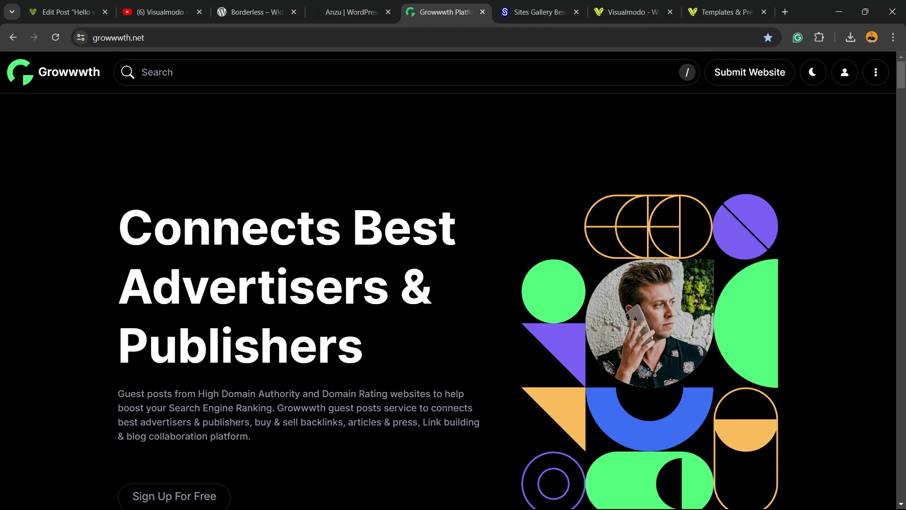
pyautogui.scroll(-12, 449, 303)
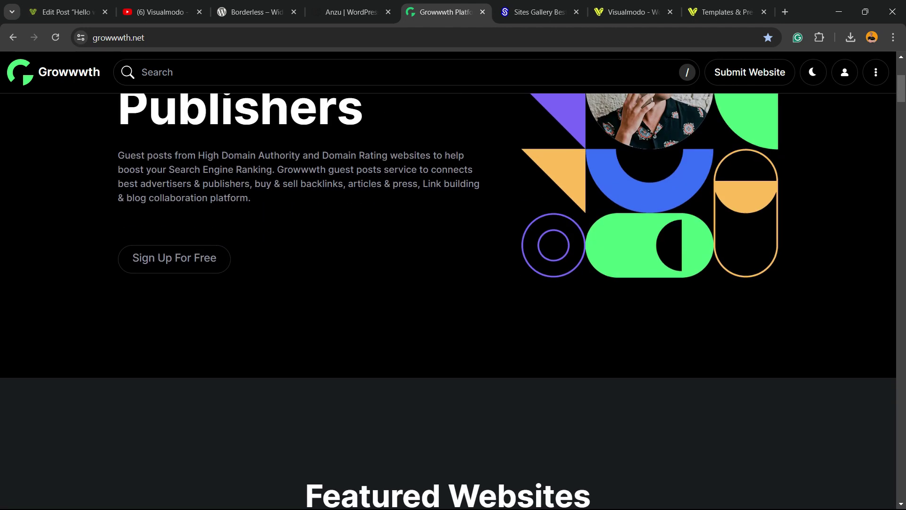
pyautogui.scroll(-13, 449, 302)
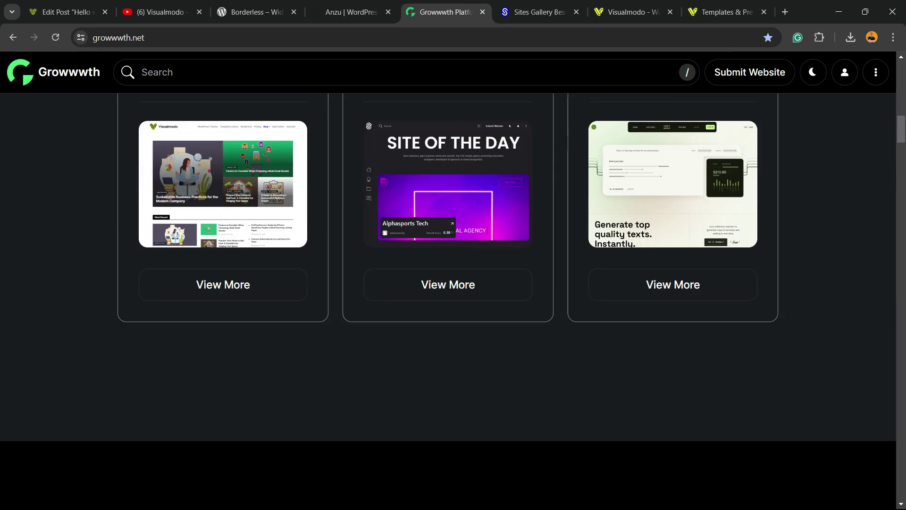
pyautogui.scroll(-7, 449, 302)
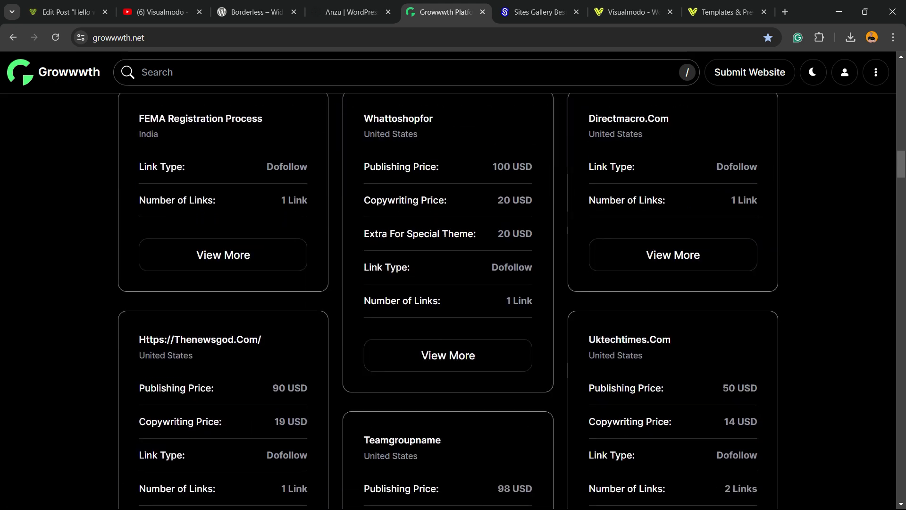
pyautogui.doubleClick(139, 38)
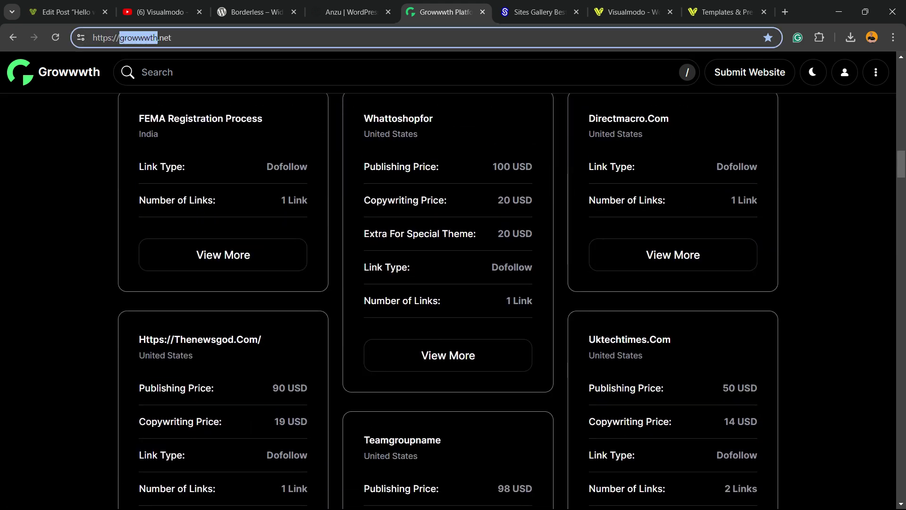
pyautogui.scroll(-11, 448, 303)
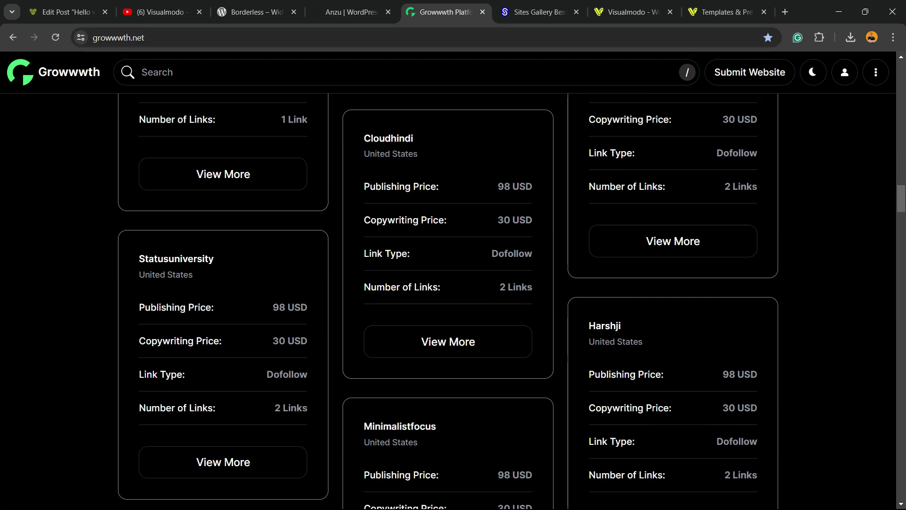
pyautogui.scroll(-4, 448, 303)
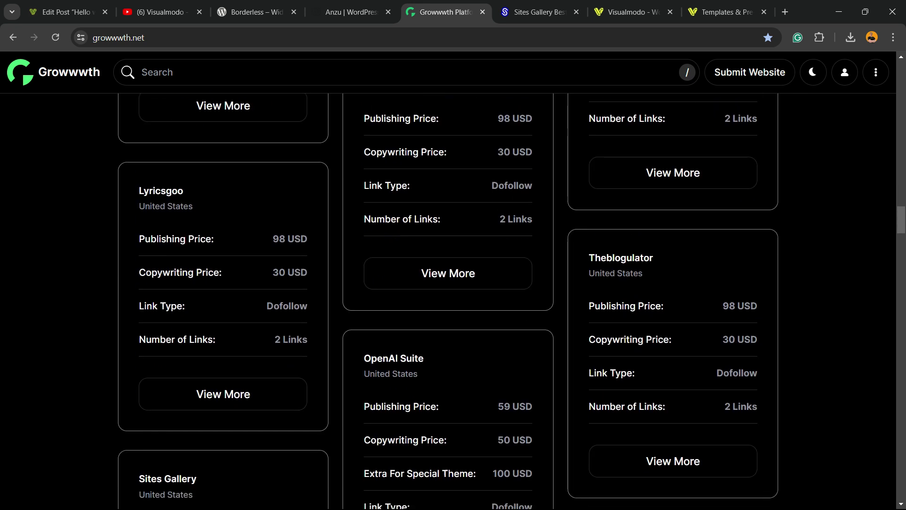
pyautogui.scroll(-7, 448, 302)
# Scroll through the Sites Gallery featured-website grid, then move to the Visualmodo homepage.
pyautogui.click(538, 12)
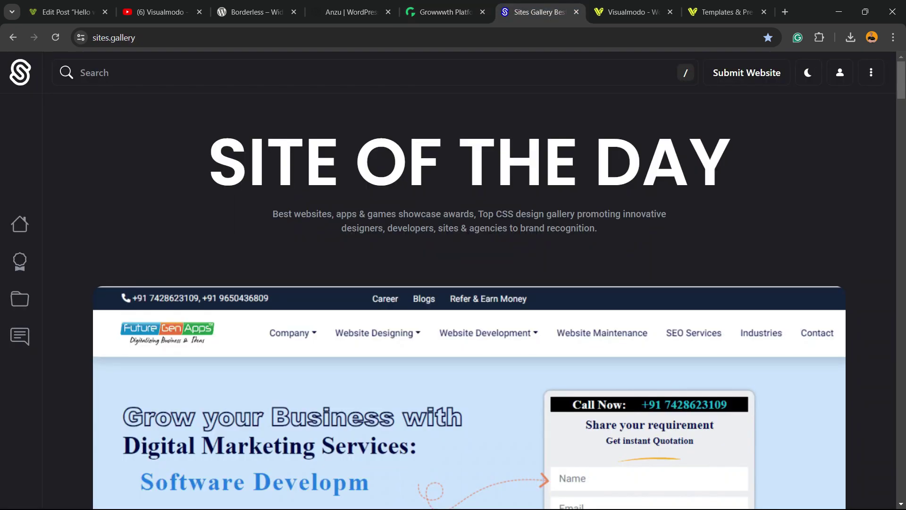
pyautogui.scroll(-10, 469, 300)
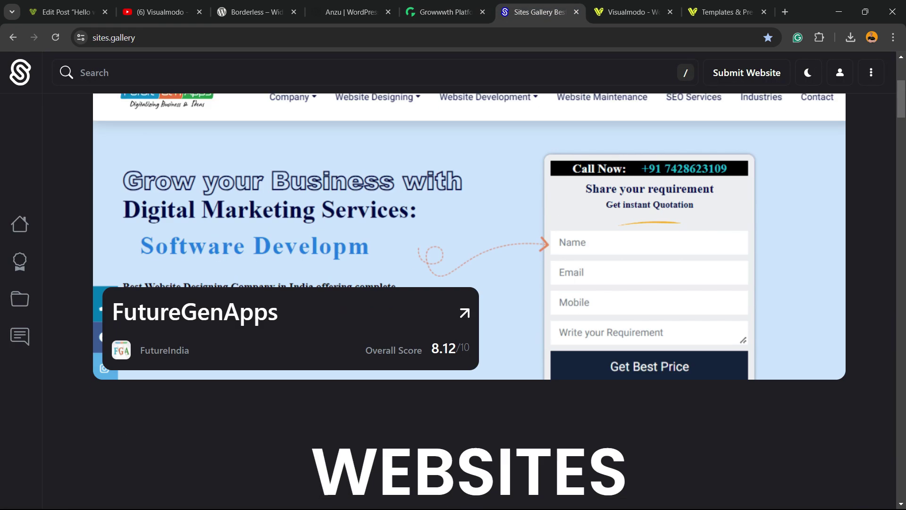
pyautogui.scroll(-14, 469, 300)
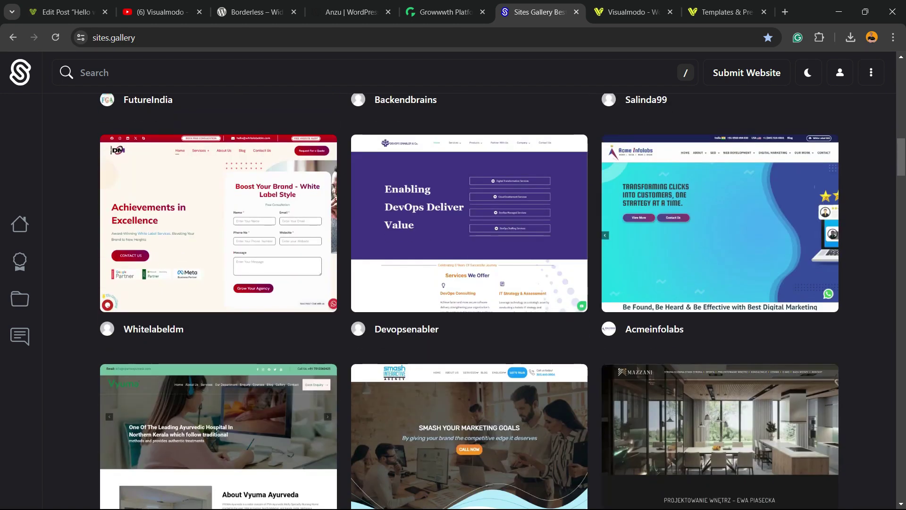
pyautogui.scroll(-2, 218, 302)
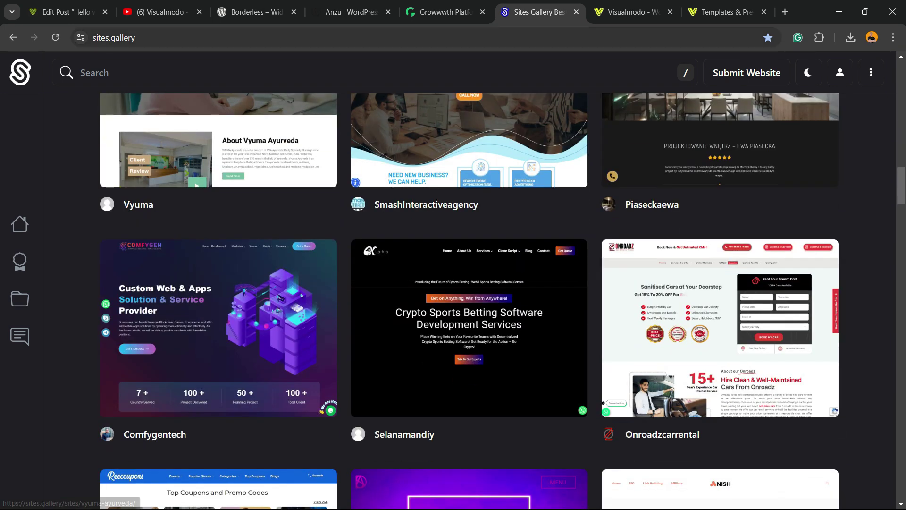
pyautogui.scroll(-2, 219, 302)
pyautogui.scroll(-15, 218, 302)
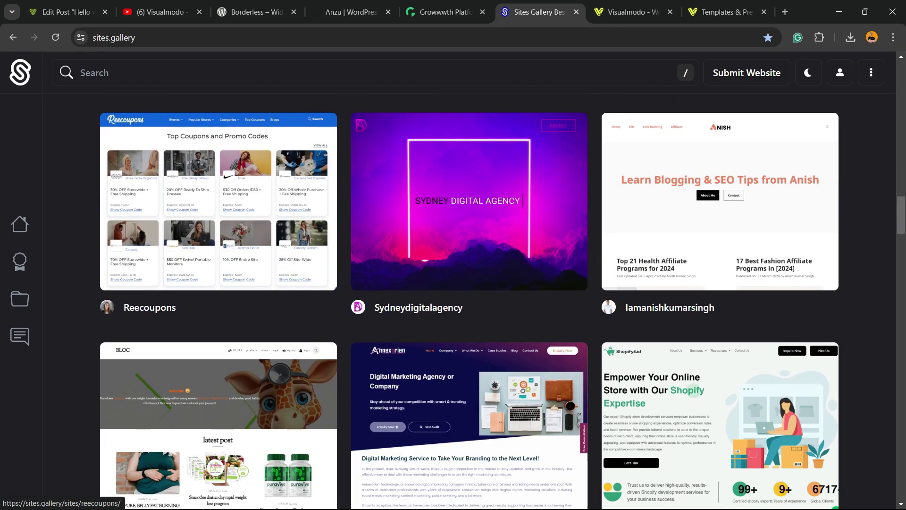
pyautogui.scroll(-15, 218, 302)
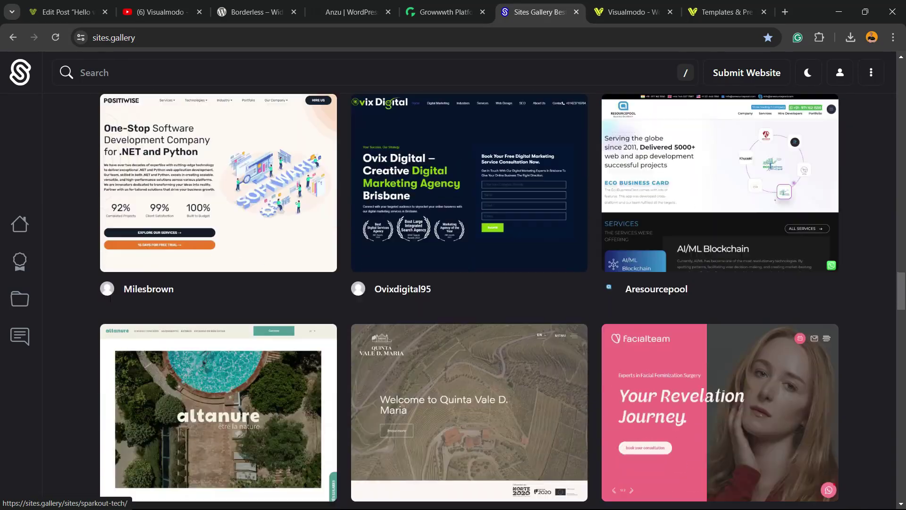
pyautogui.scroll(15, 218, 236)
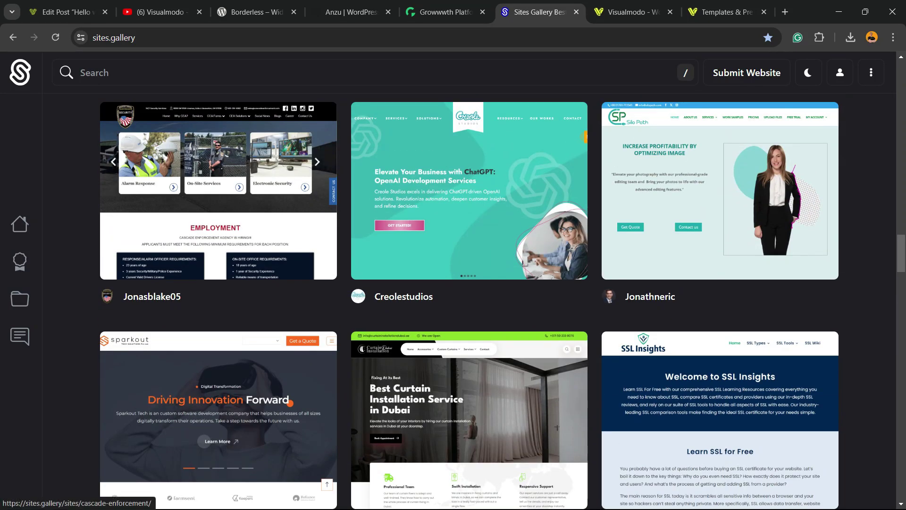
pyautogui.hotkey('ctrl', 'Tab')
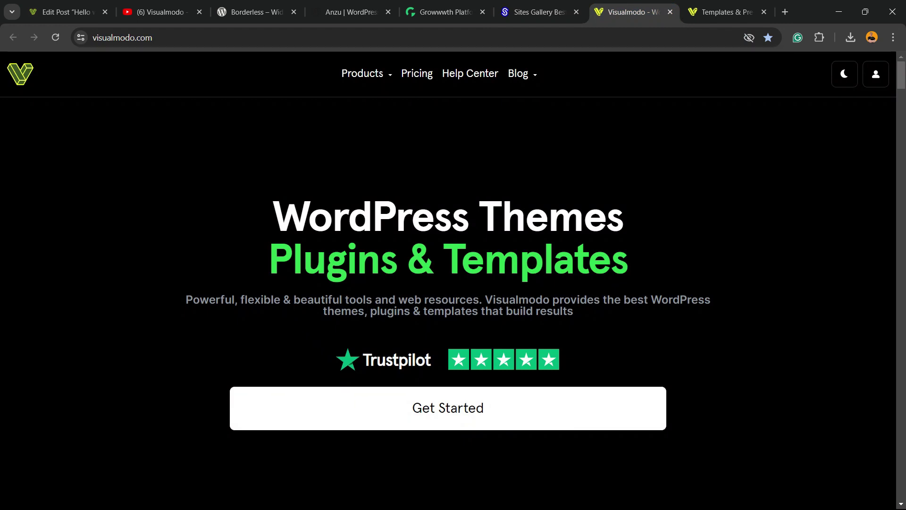
# Scroll down the Visualmodo homepage through its WordPress theme listings to the 50-themes offer.
pyautogui.scroll(-3, 449, 283)
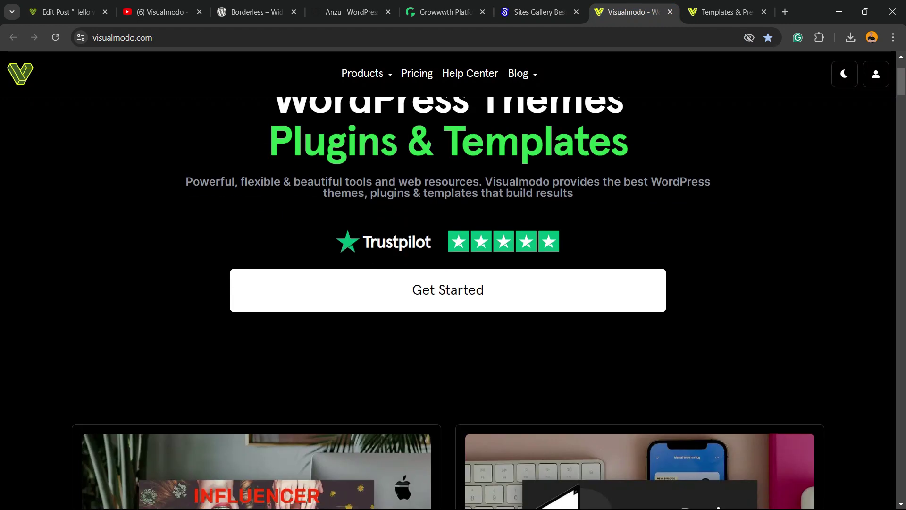
pyautogui.scroll(-10, 256, 302)
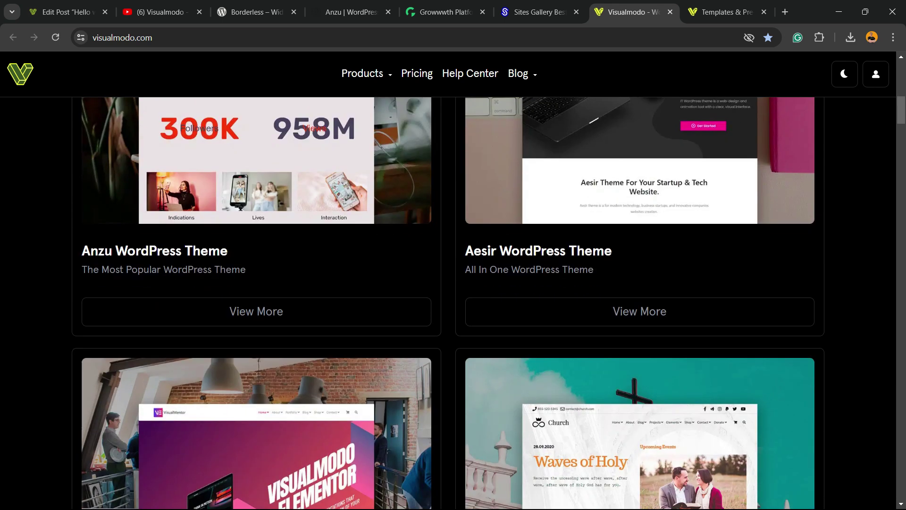
pyautogui.scroll(-8, 257, 302)
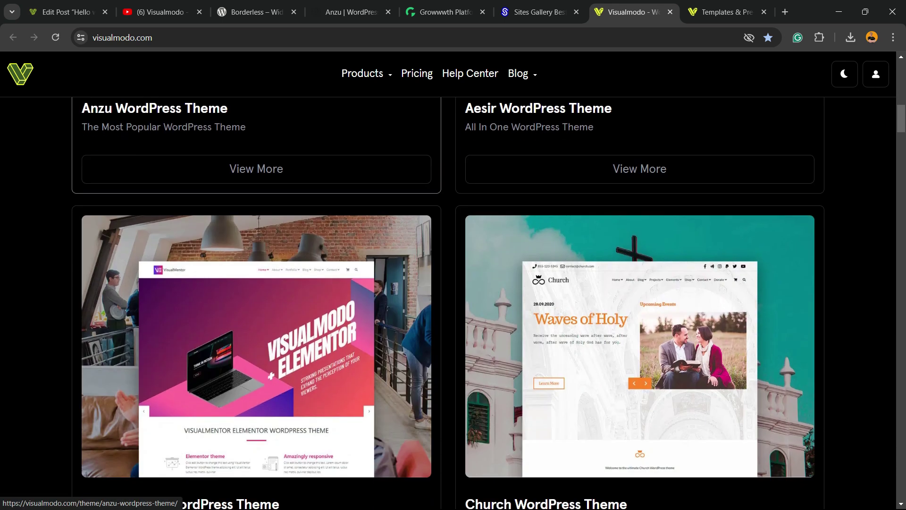
pyautogui.scroll(-14, 448, 302)
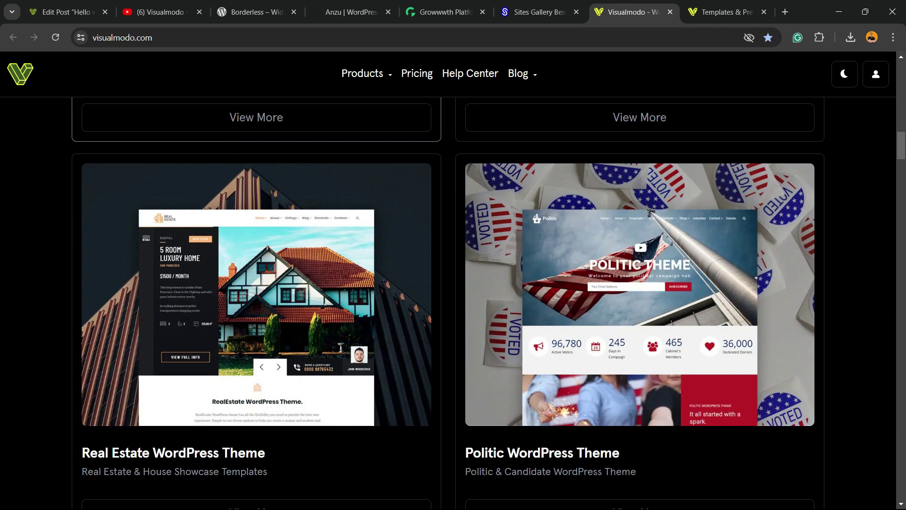
pyautogui.scroll(-8, 448, 302)
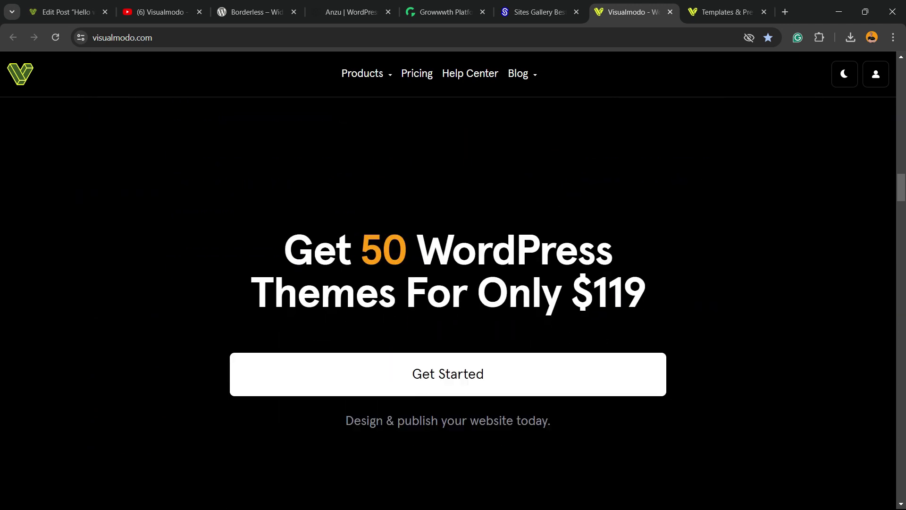
pyautogui.hotkey('ctrl', 'Tab')
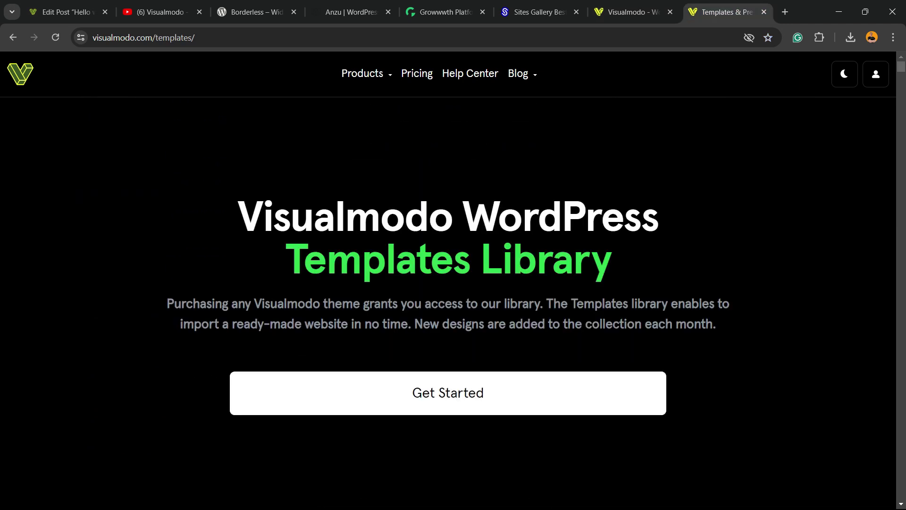
pyautogui.scroll(-10, 448, 236)
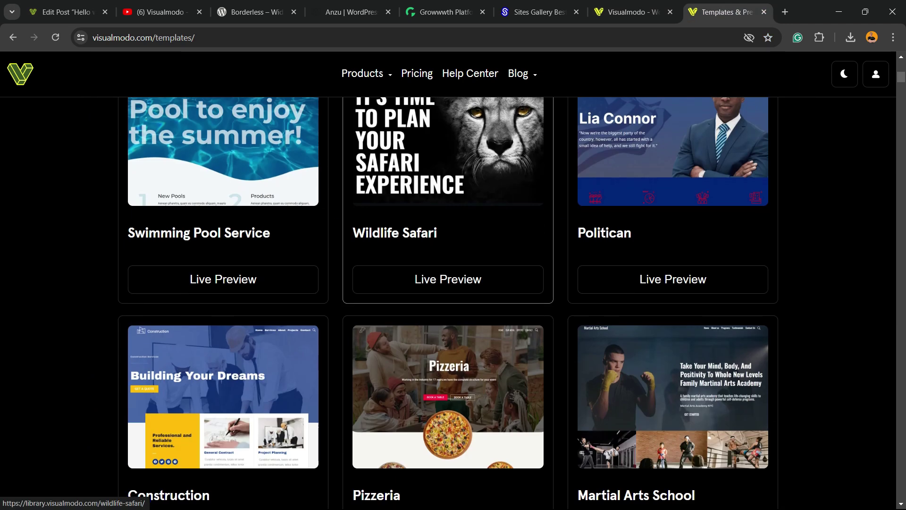
pyautogui.scroll(-10, 449, 302)
pyautogui.scroll(-6, 448, 302)
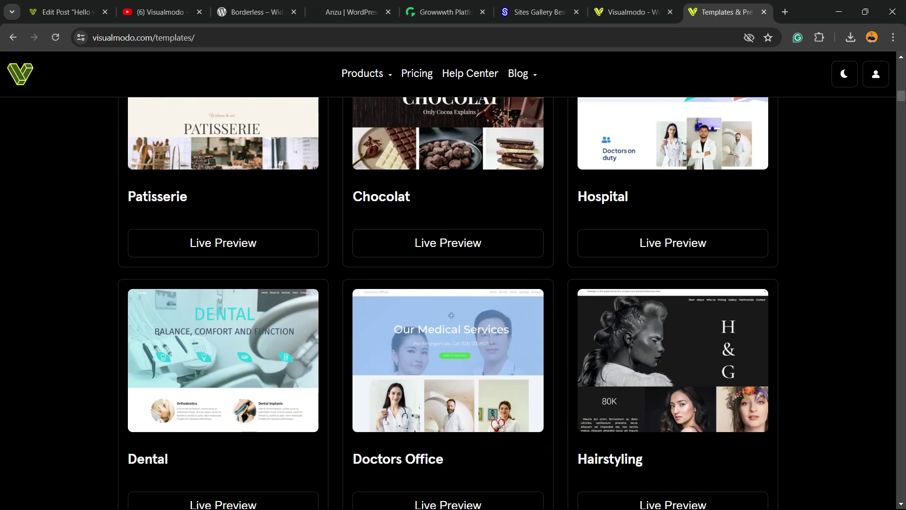
pyautogui.scroll(-5, 448, 302)
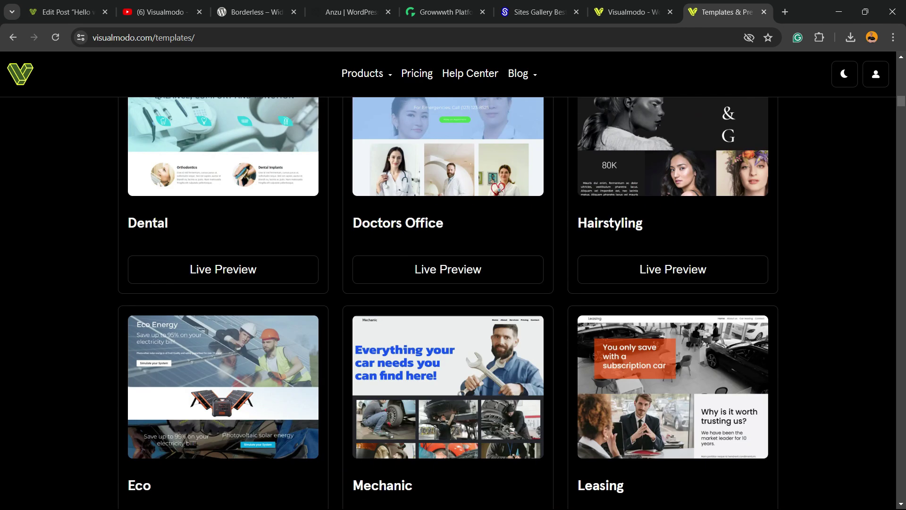
pyautogui.scroll(-14, 449, 302)
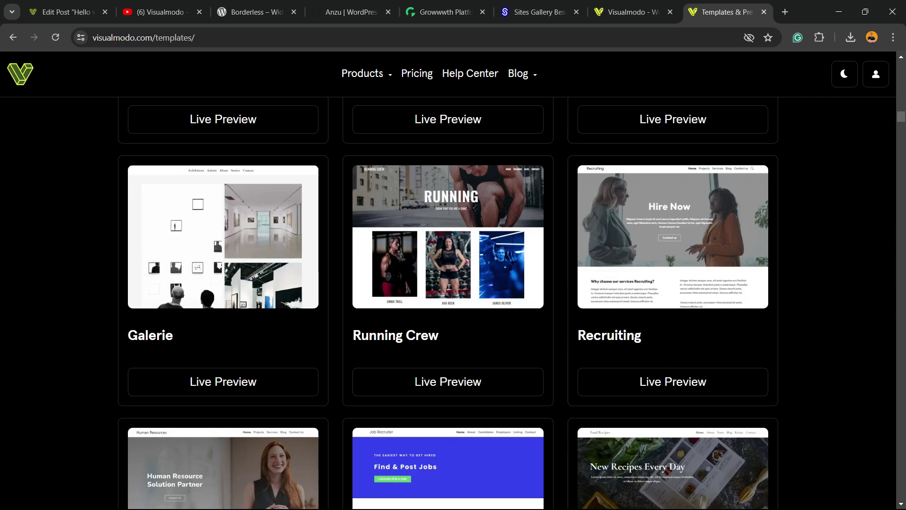
pyautogui.scroll(-3, 448, 302)
pyautogui.scroll(-12, 448, 302)
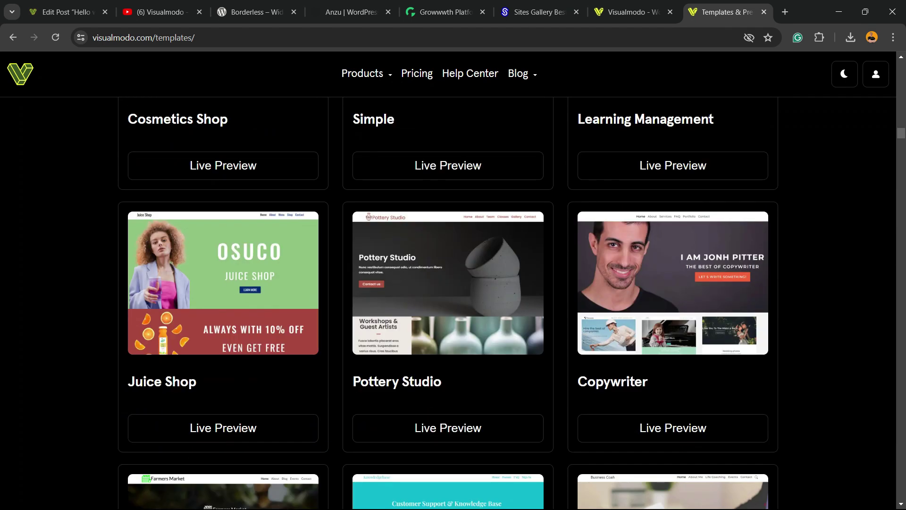
pyautogui.scroll(-3, 449, 302)
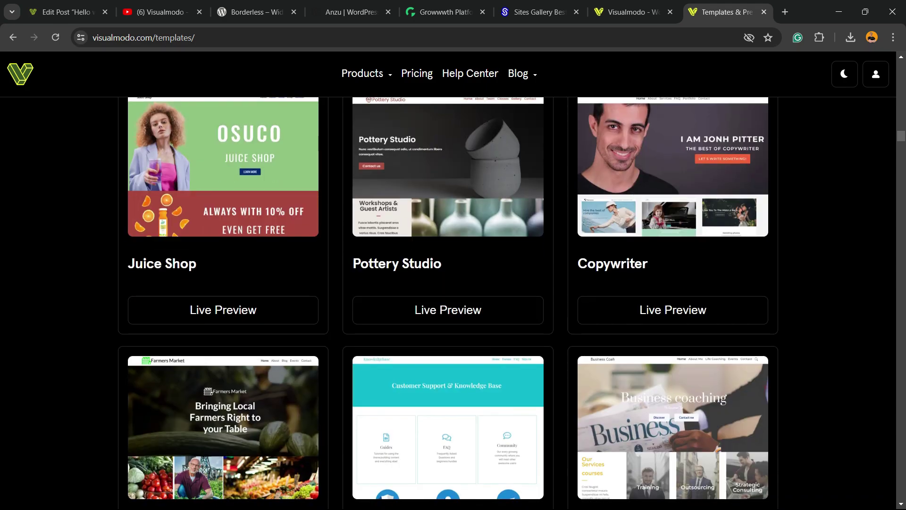